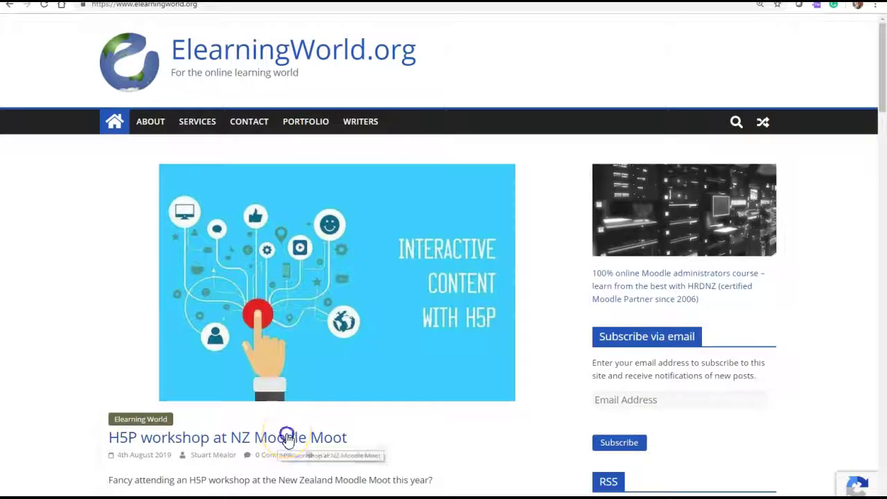
Open the 'H5P workshop at NZ Moodle Moot' post and read through its Foundation and Advanced workshop details
left_click(287, 438)
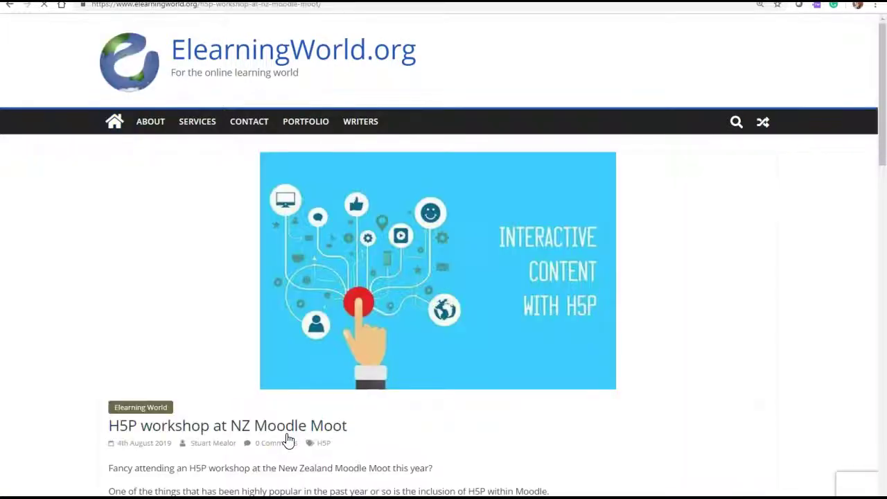
scroll(243, 326, "down", 2)
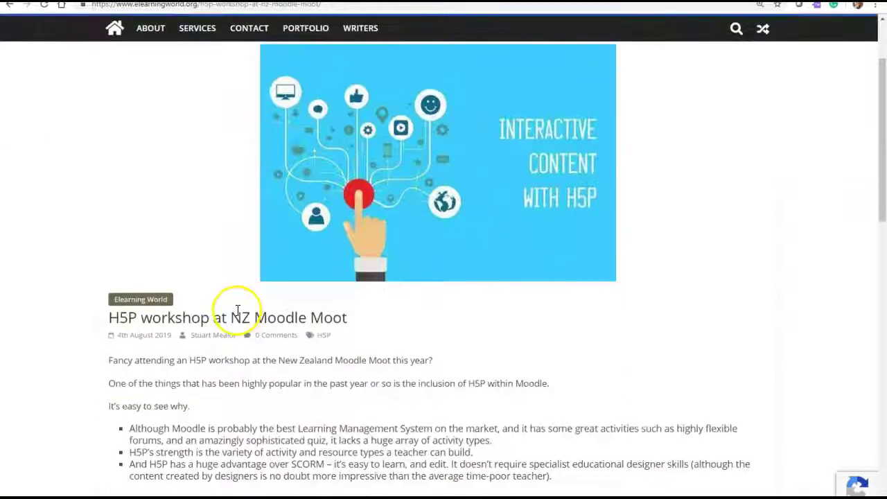
scroll(237, 312, "down", 4)
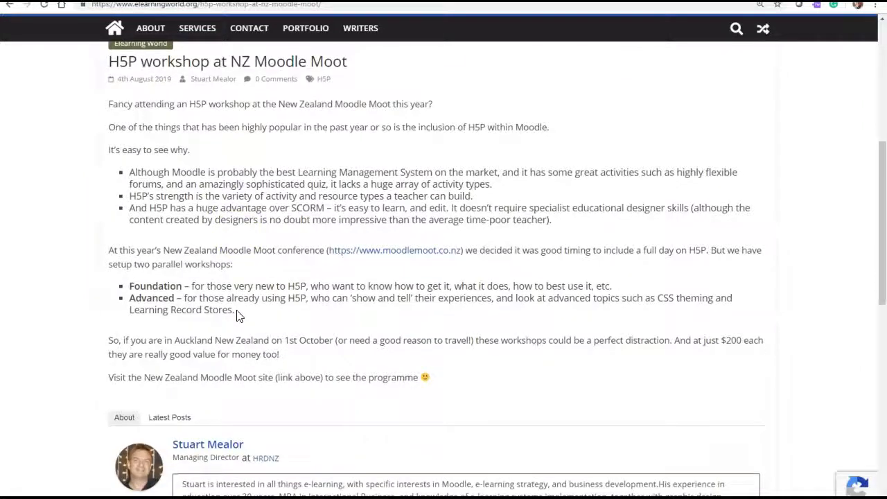
left_click(109, 460)
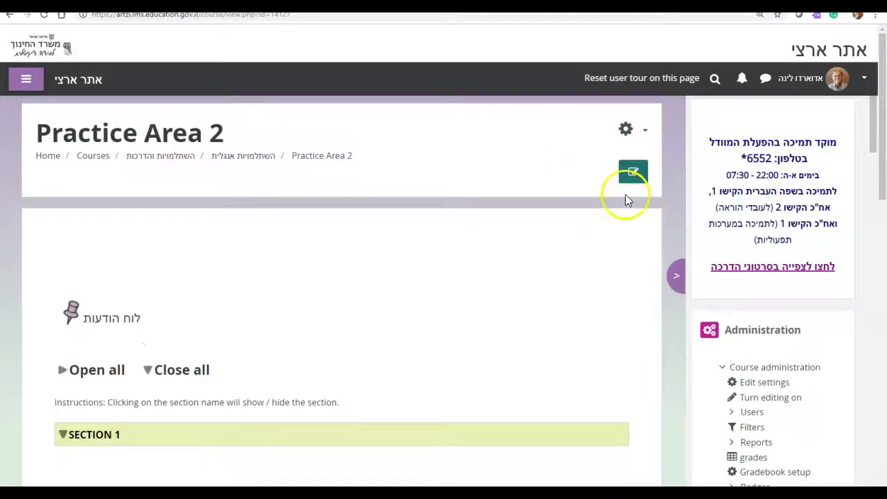
Turn editing on for Practice Area 2, close the block drawer and expand SECTION 1
left_click(637, 174)
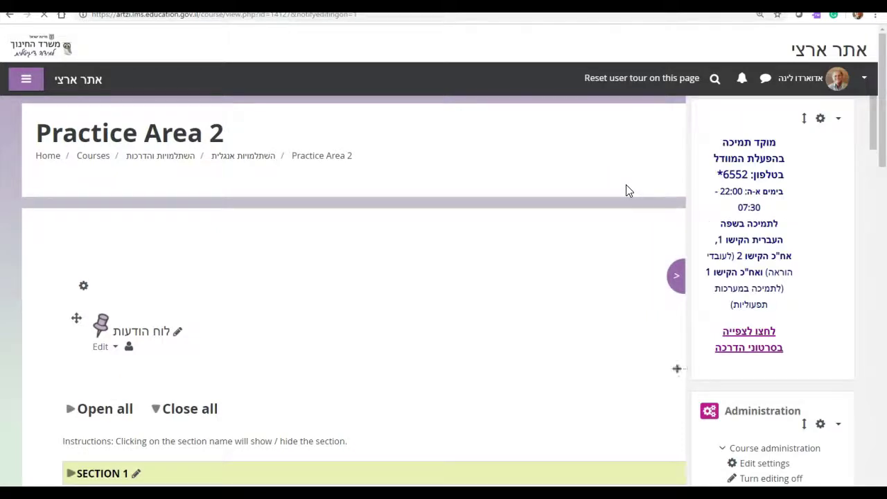
left_click(675, 276)
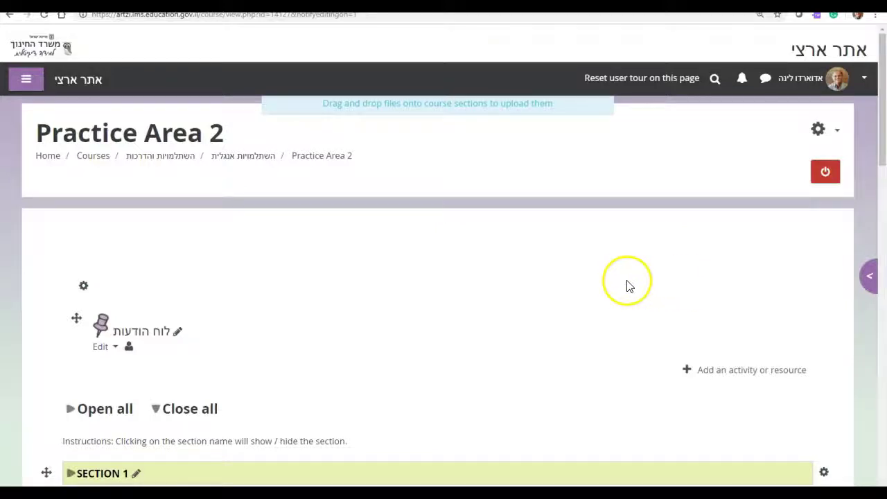
scroll(625, 282, "down", 1)
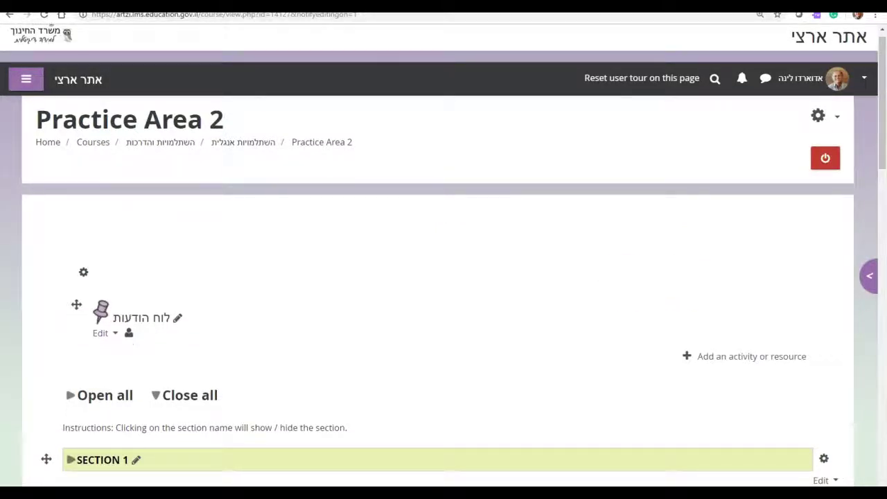
left_click(807, 454)
Choose Interactive Content as the new activity for SECTION 1
scroll(807, 454, "down", 1)
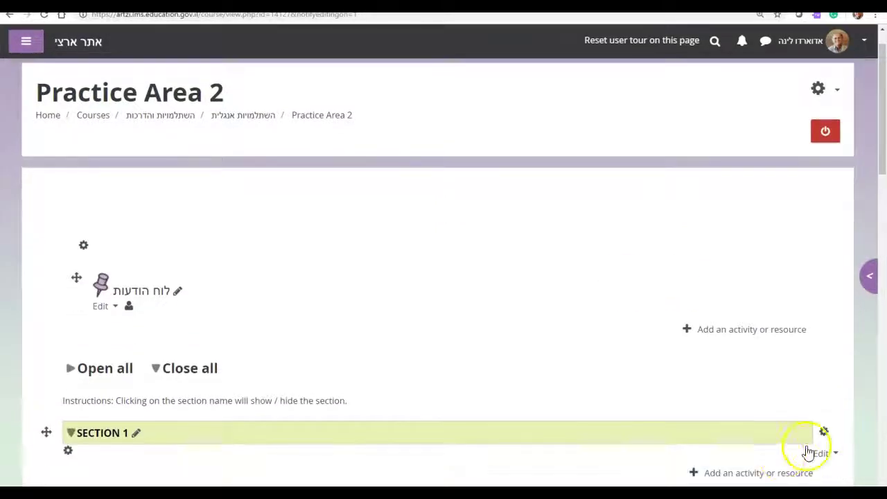
left_click(758, 474)
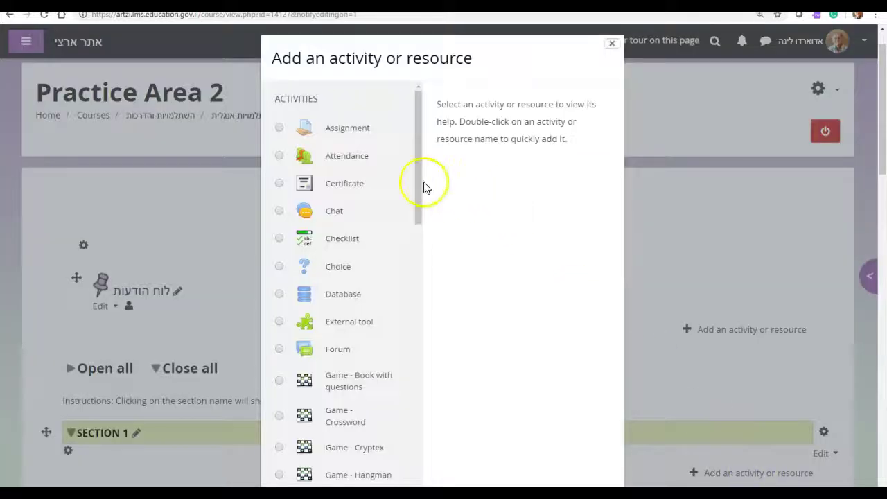
left_click_drag(416, 185, 420, 331)
left_click(280, 257)
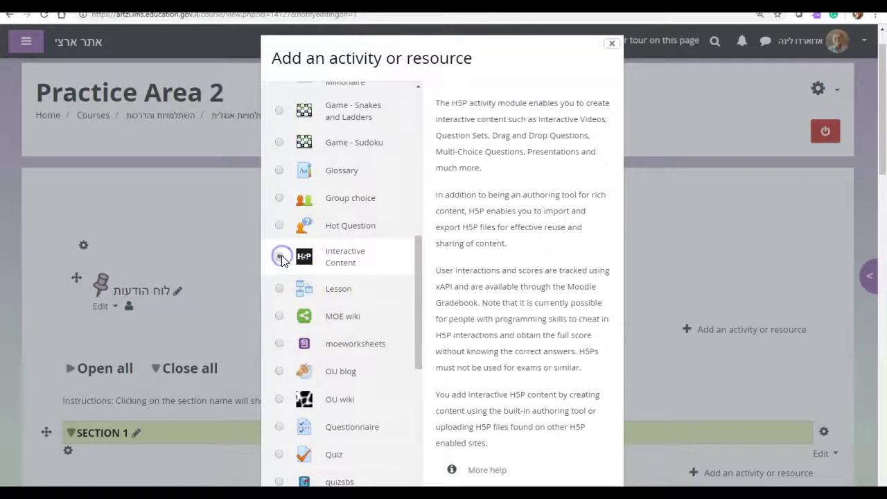
scroll(561, 198, "down", 3)
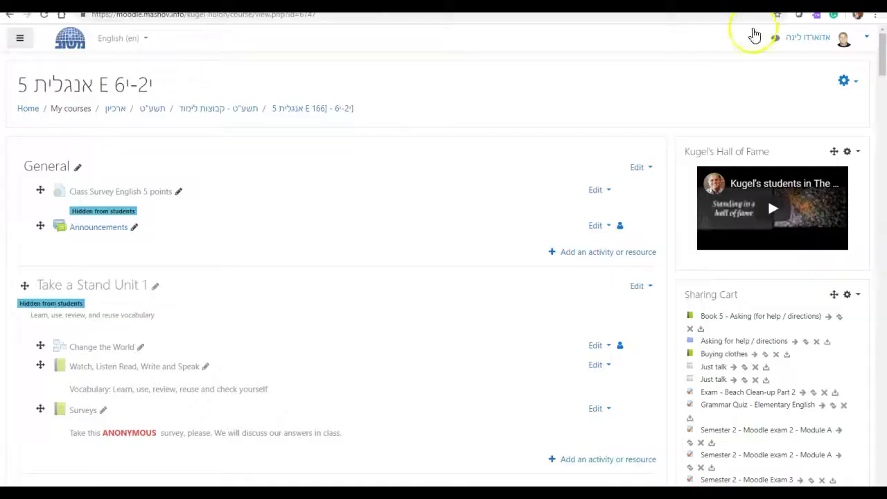
Add an Interactive Content activity under Take a Stand Unit 1 in the English 5 course
left_click(620, 461)
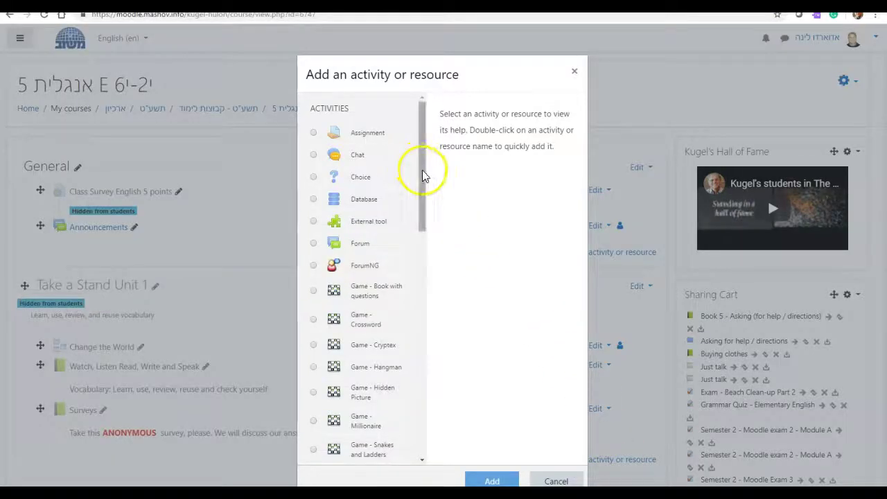
left_click_drag(424, 174, 424, 284)
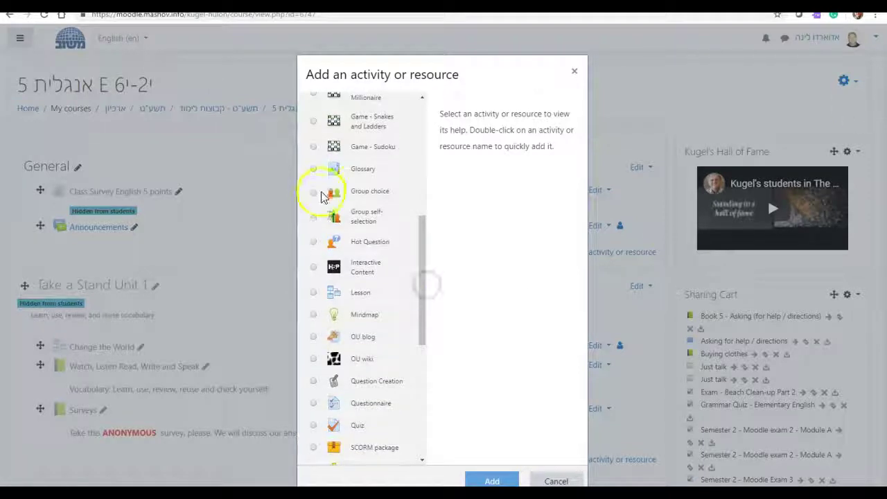
left_click(315, 267)
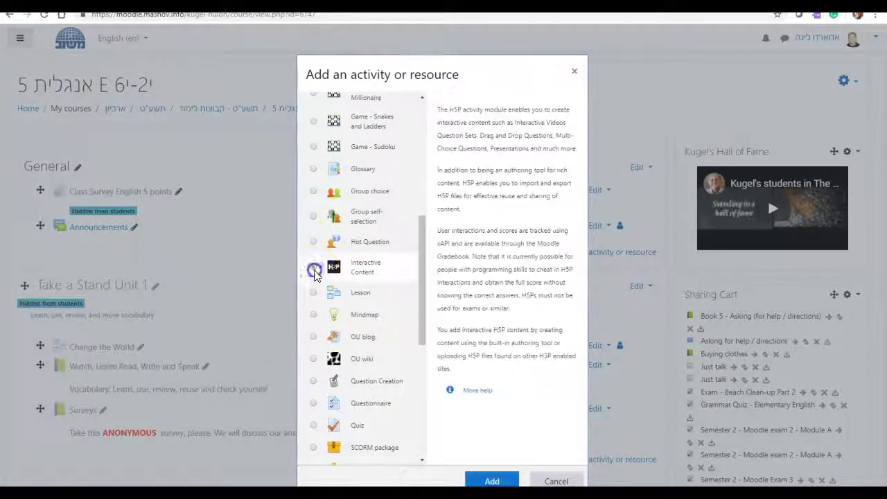
left_click(490, 476)
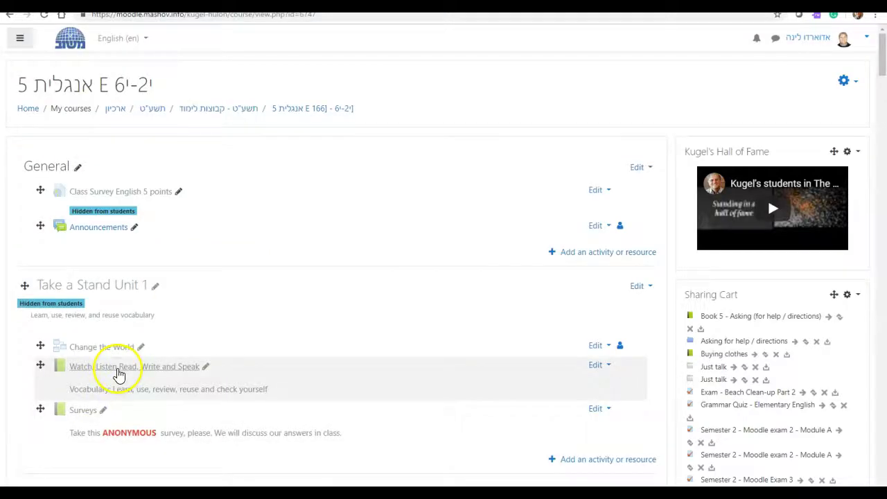
Open the 'Watch, Listen Read, Write and Speak' book from the course
left_click(114, 368)
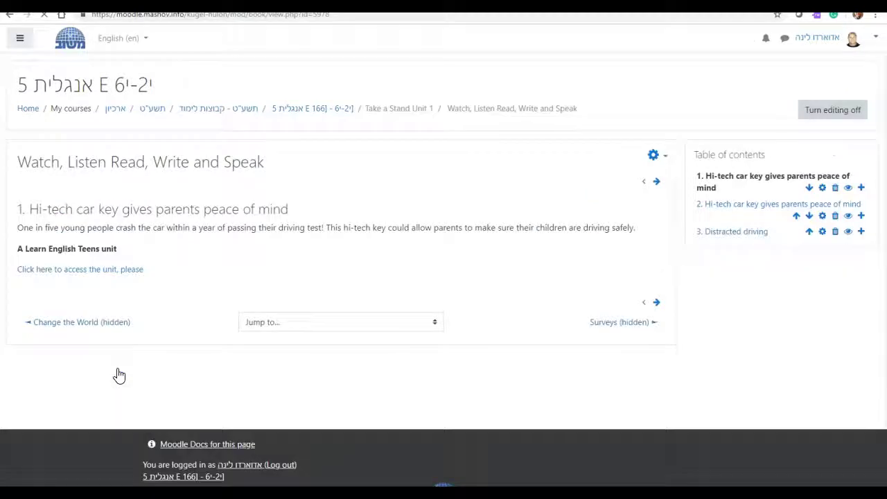
Open chapter 3, 'Distracted driving', and scroll down to its video
left_click(740, 233)
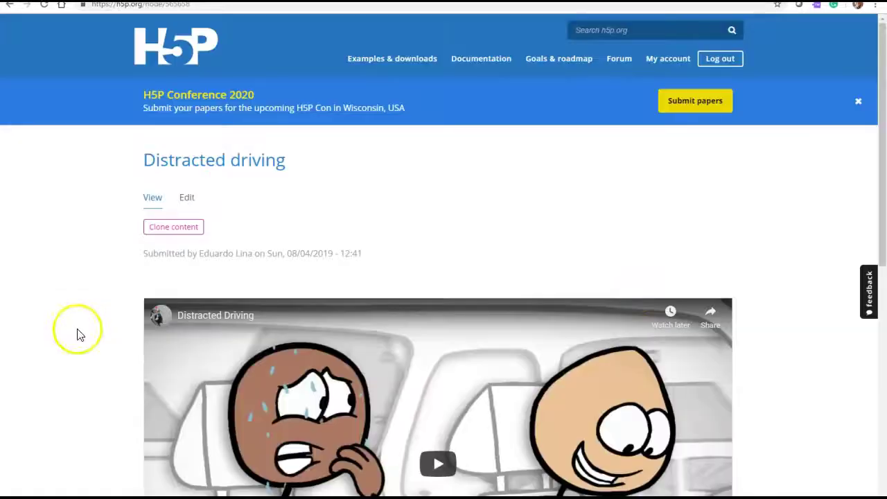
scroll(77, 334, "down", 3)
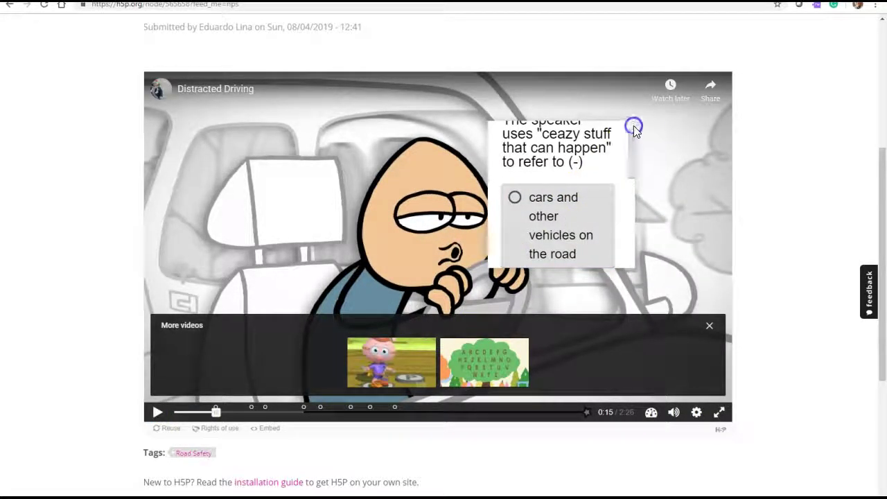
Scroll through the 0:15 question's answer options down to 'expected obstacles on the road'
scroll(633, 135, "up", 2)
scroll(631, 135, "down", 2)
left_click_drag(631, 135, 625, 235)
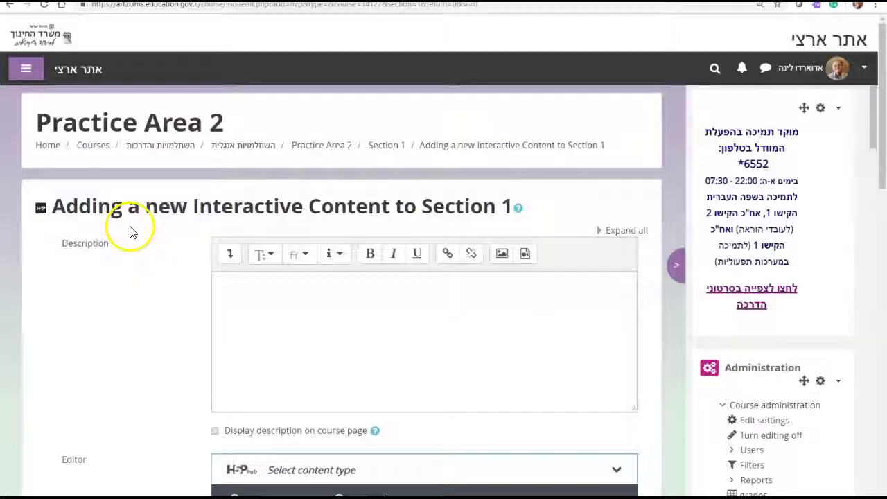
scroll(130, 230, "down", 1)
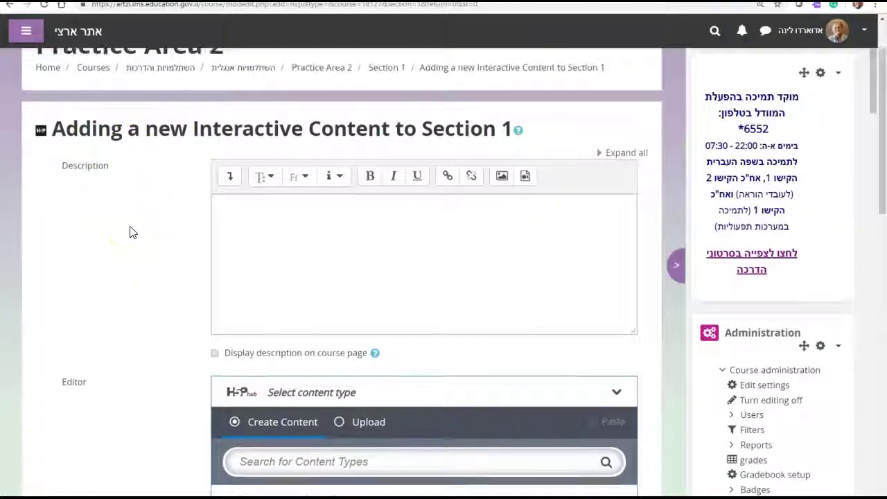
scroll(130, 233, "down", 4)
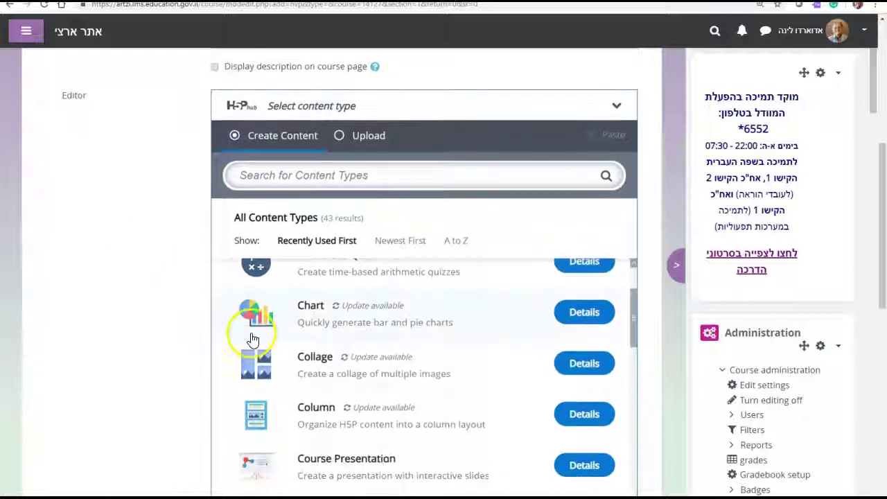
scroll(253, 340, "up", 3)
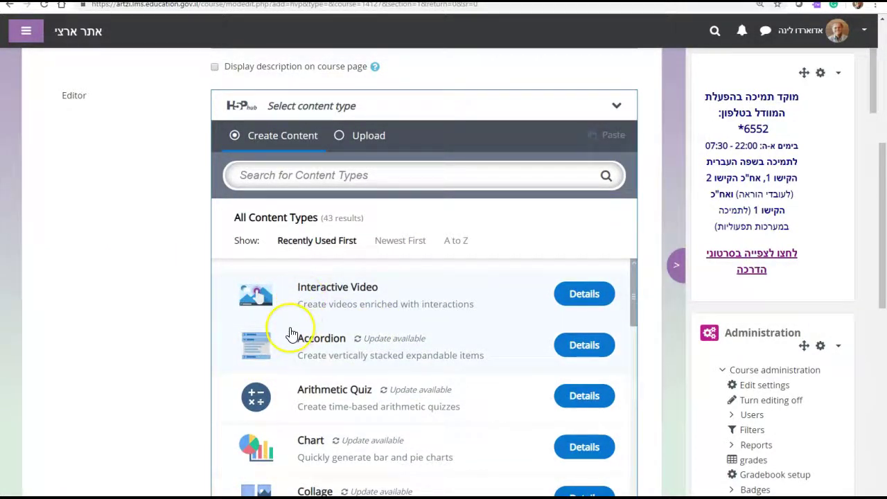
scroll(291, 335, "down", 3)
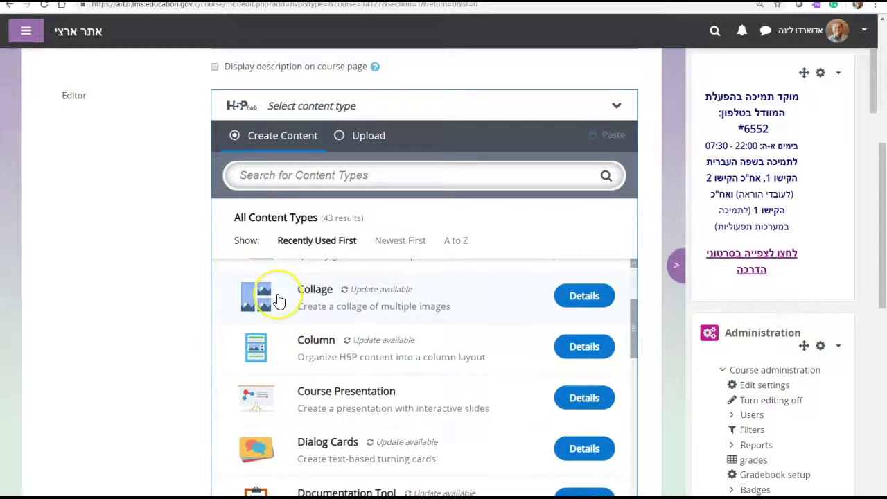
scroll(277, 299, "down", 2)
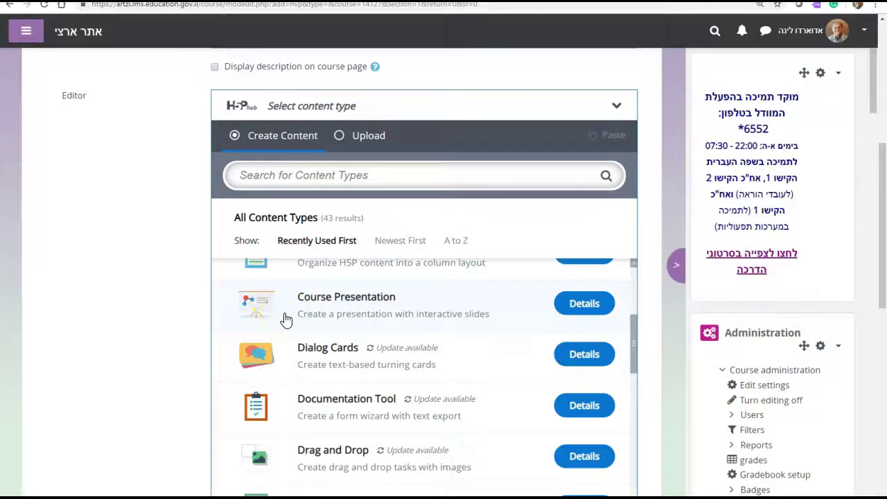
scroll(284, 317, "down", 3)
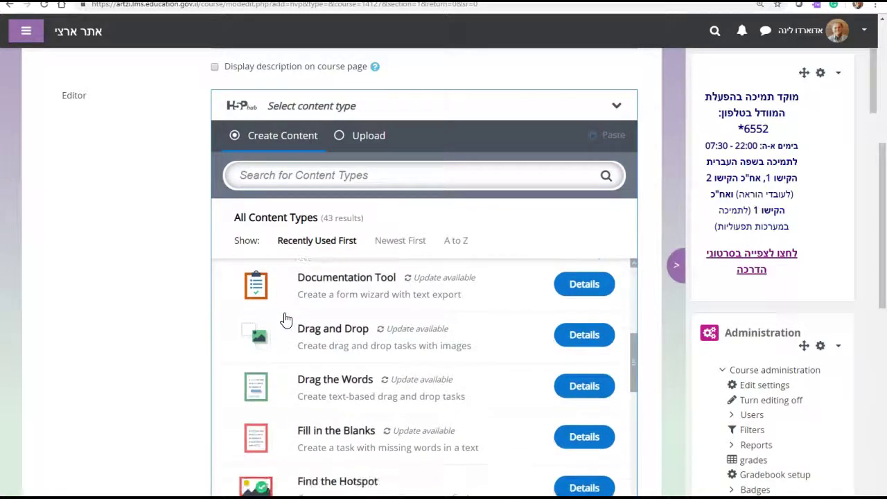
scroll(120, 318, "down", 2)
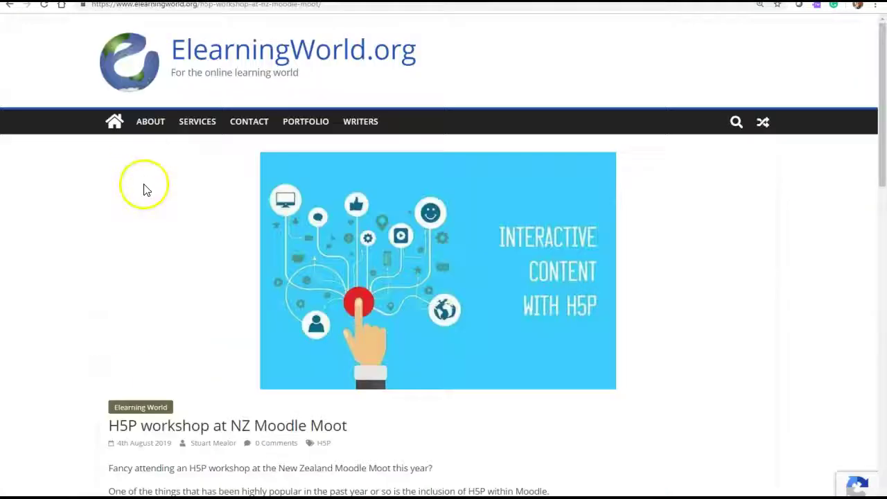
scroll(143, 222, "down", 3)
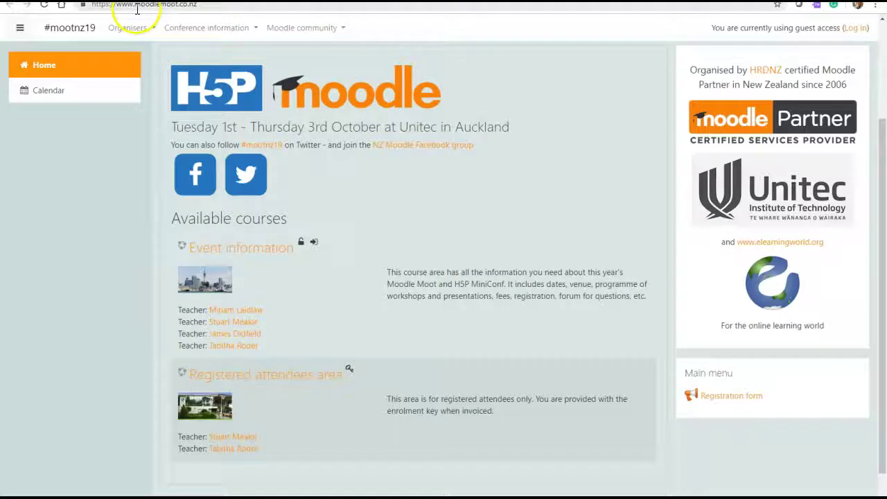
Scroll the #mootnz19 site to view the 'NZ Moodle Moot and H5P workshops' Auckland banner
scroll(159, 97, "up", 2)
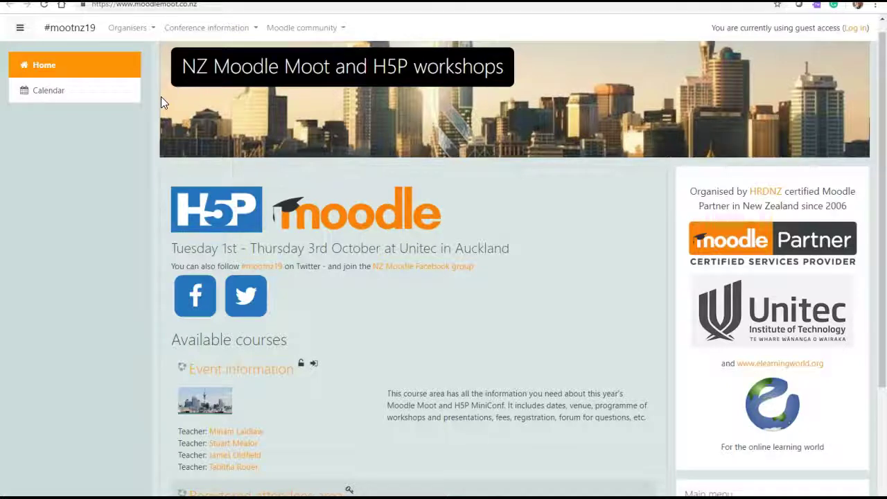
scroll(161, 99, "down", 1)
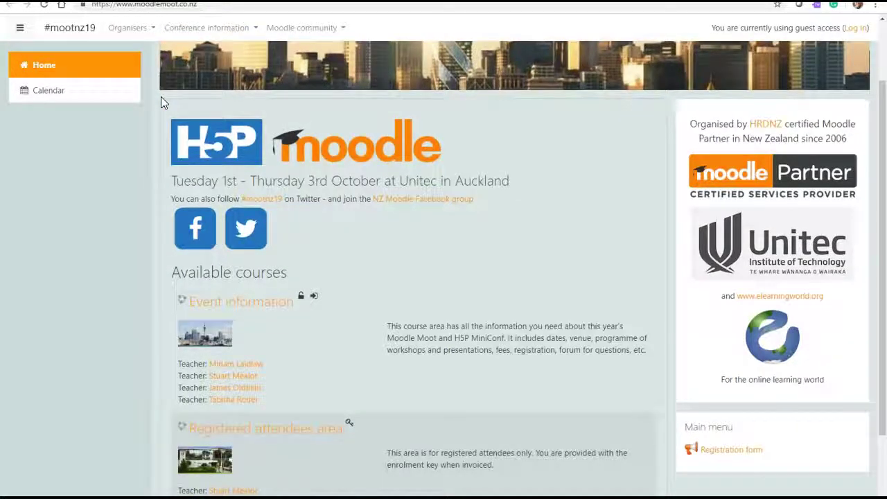